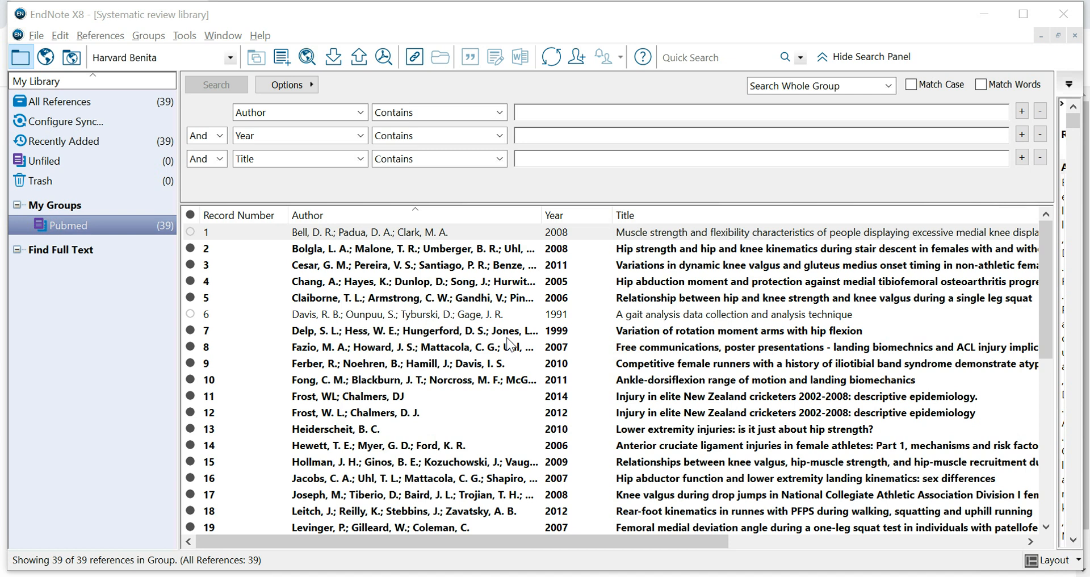
Run Find Duplicates on the references in the Pubmed group.
left_click(83, 224)
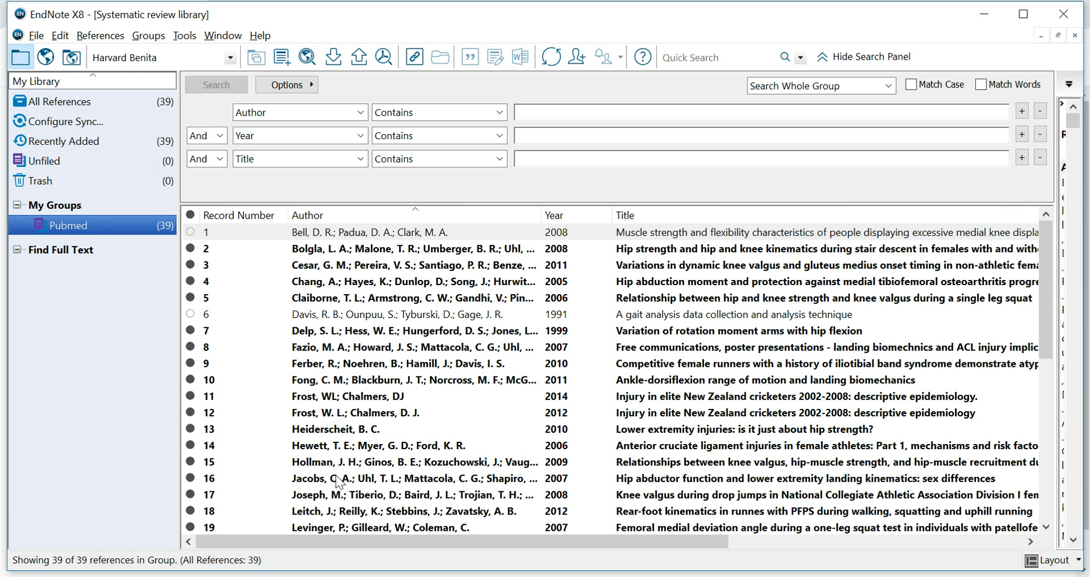
scroll(342, 482, "down", 4)
scroll(340, 481, "up", 4)
left_click(97, 38)
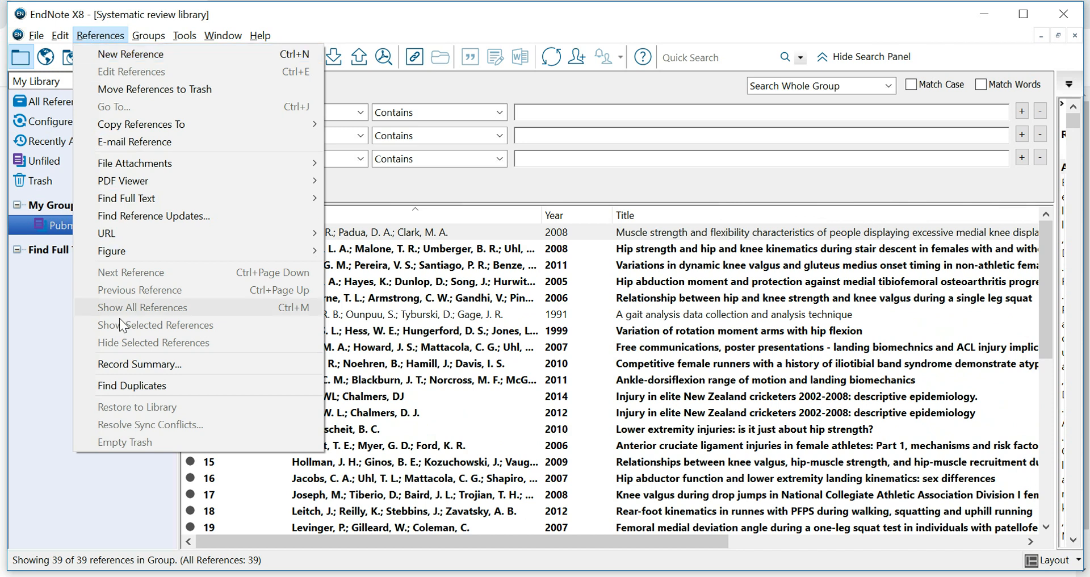
left_click(123, 385)
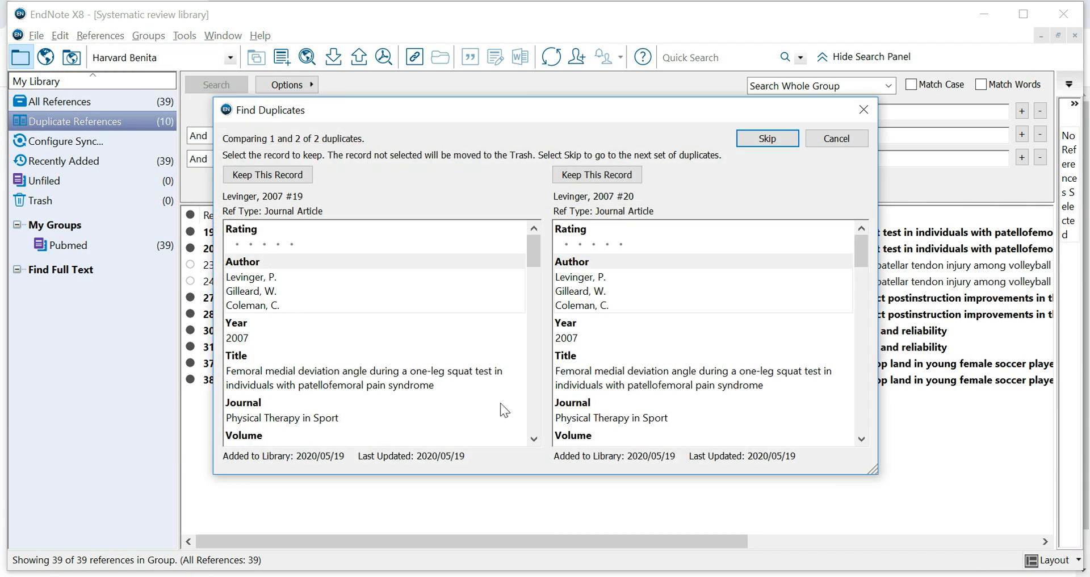
Compare the first duplicate pair, keep record 19 over record 20, and end the pairwise comparison.
left_click_drag(431, 114, 412, 98)
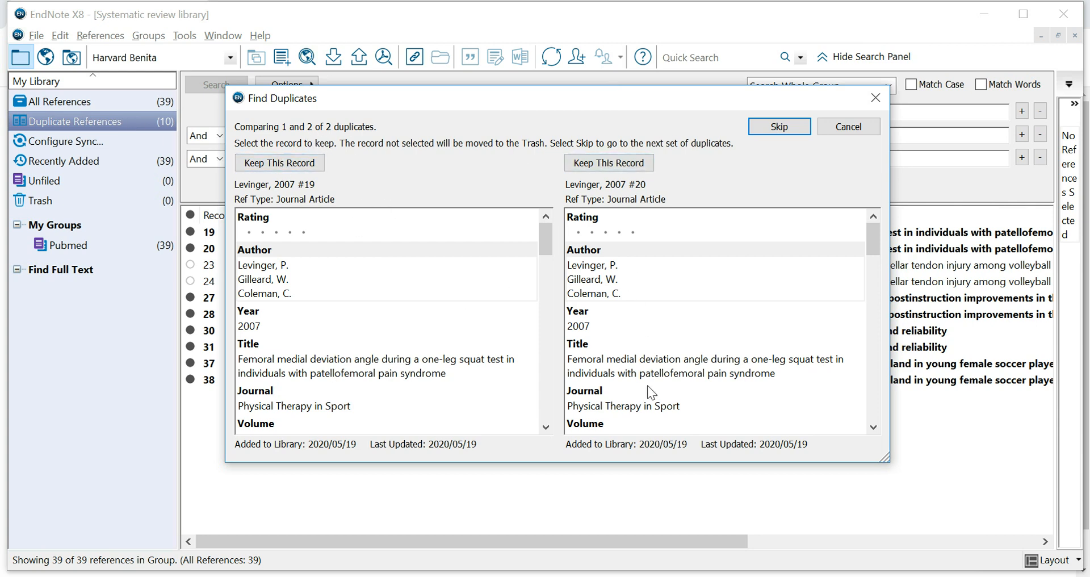
scroll(644, 375, "down", 2)
scroll(644, 375, "down", 3)
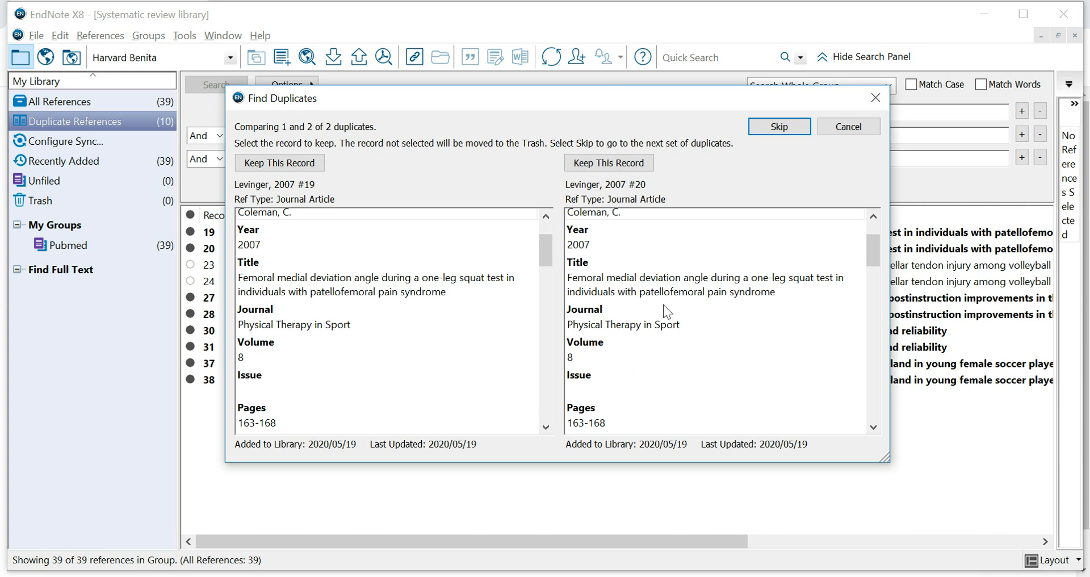
scroll(663, 305, "down", 8)
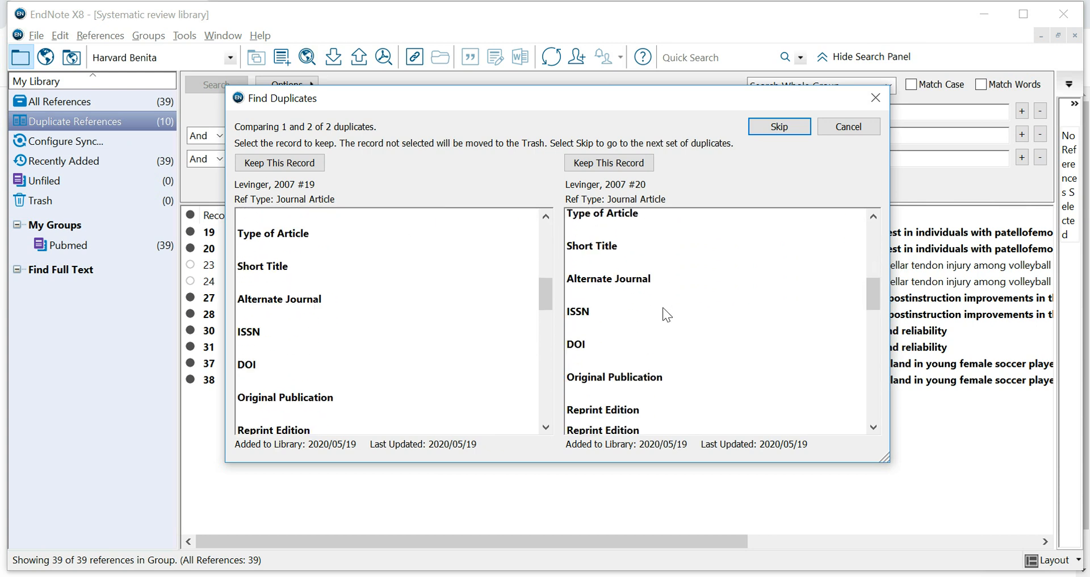
scroll(663, 307, "down", 10)
left_click(307, 166)
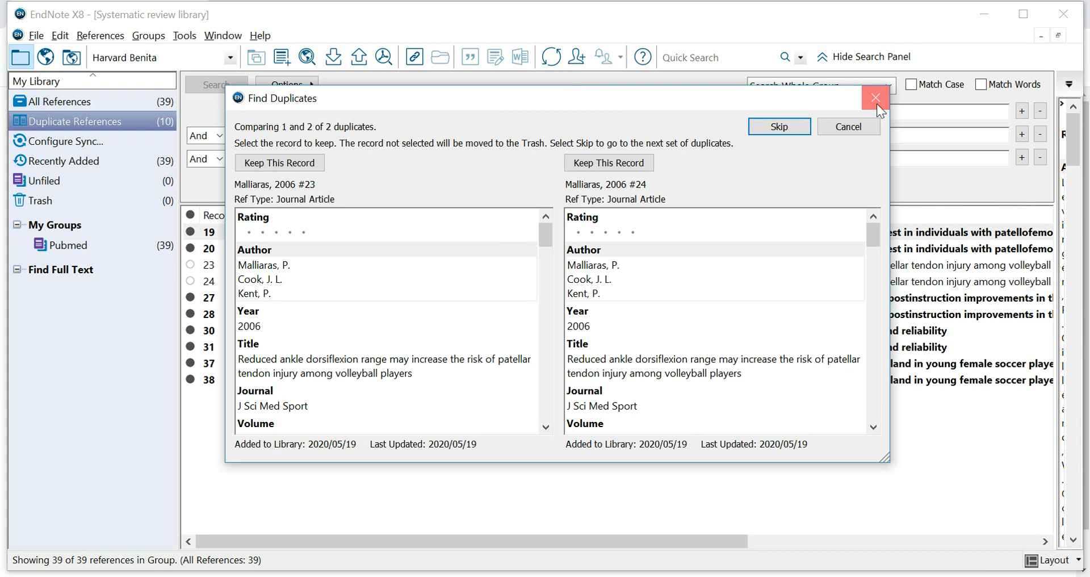
left_click(877, 103)
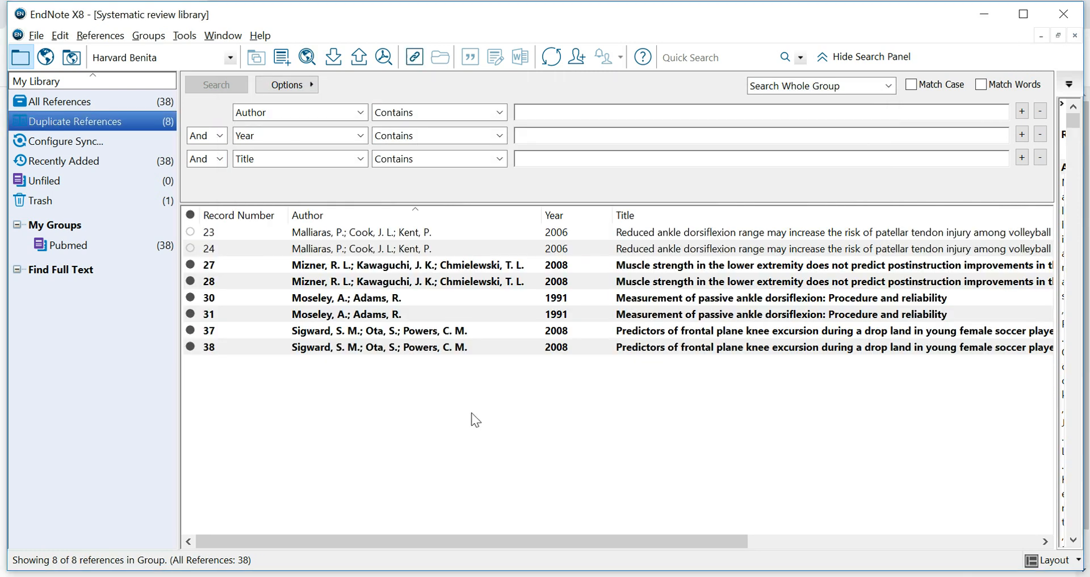
Add duplicate records 24, 28, 31 and 38 to a new custom group.
right_click(382, 281)
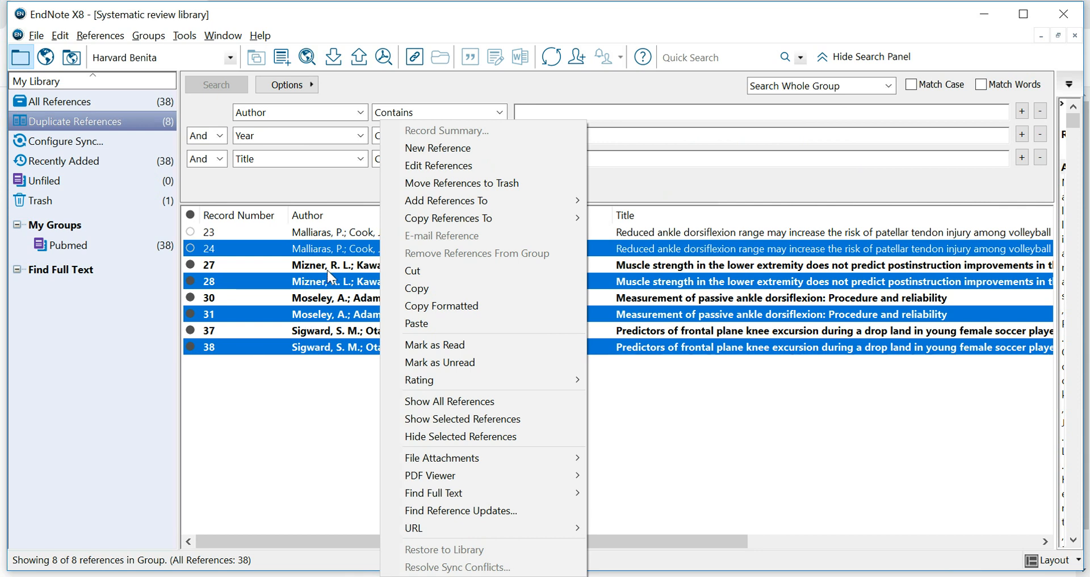
mouse_move(445, 196)
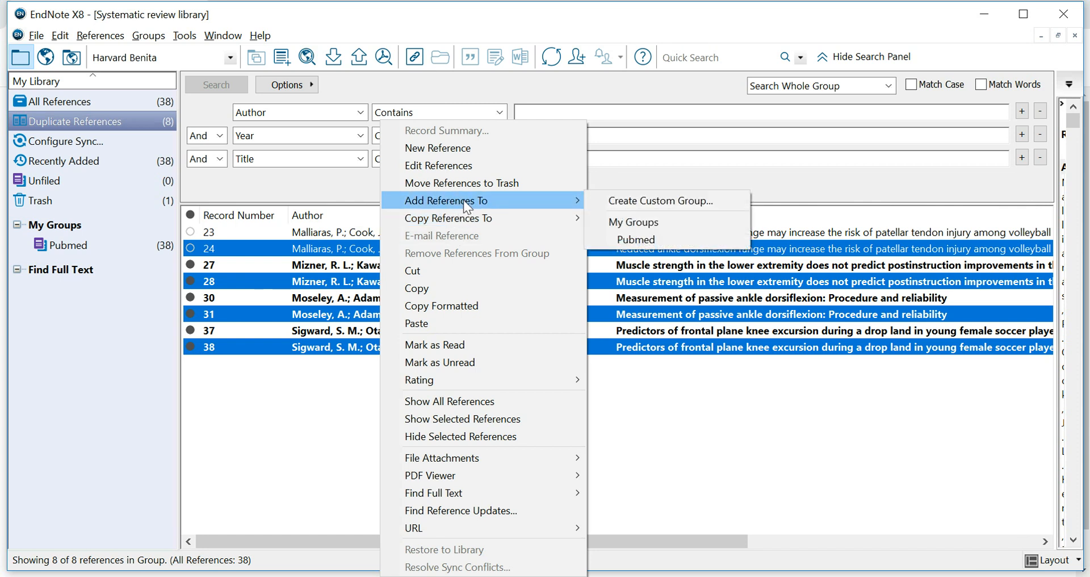
left_click(662, 200)
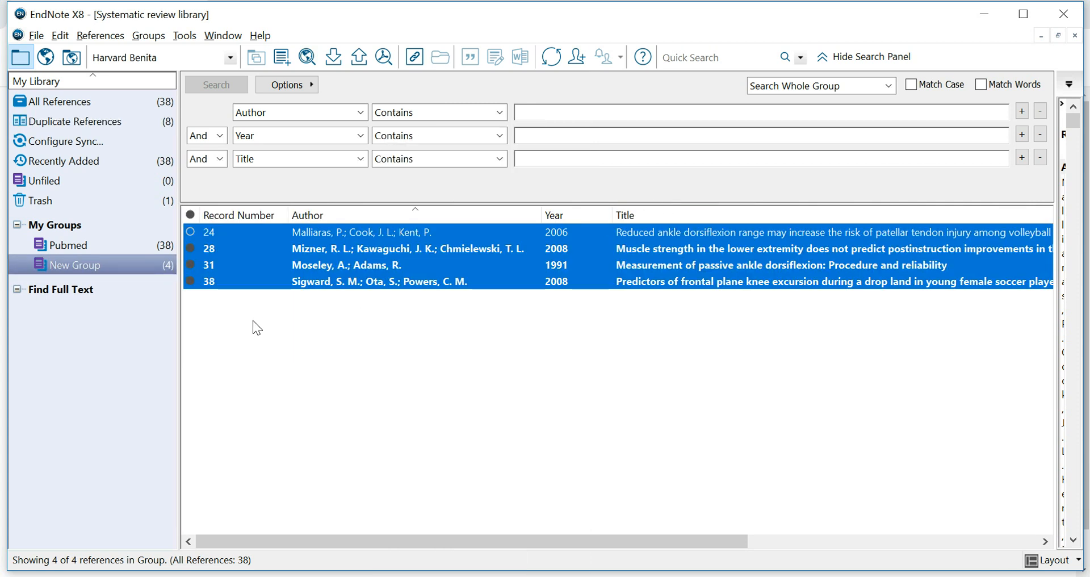
Rename the new custom group as Duplicates.
right_click(89, 267)
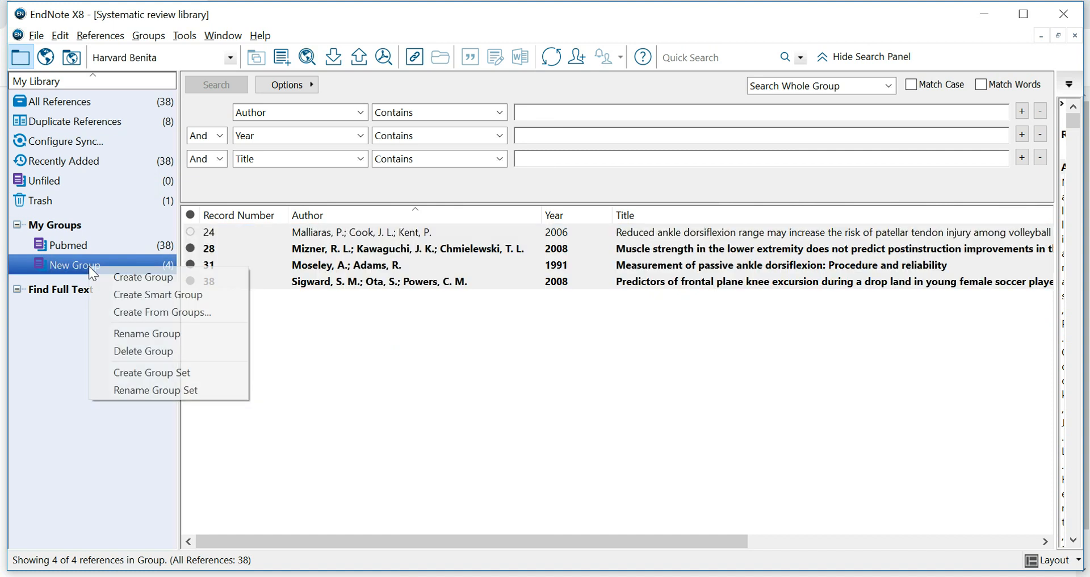
left_click(129, 336)
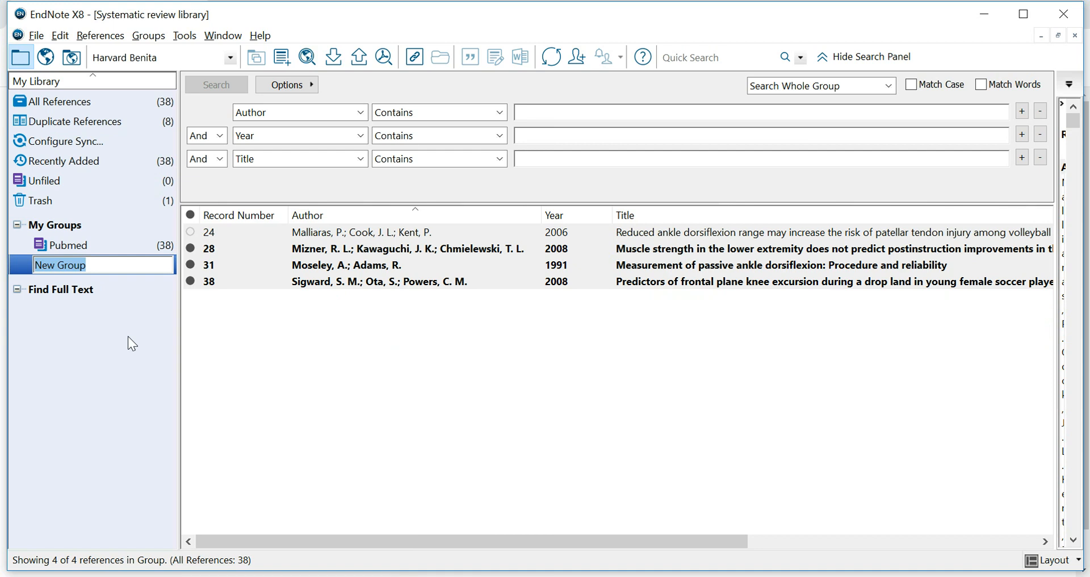
type("Dubplic")
key("BackSpace")
key("BackSpace")
key("BackSpace")
key("BackSpace")
key("BackSpace")
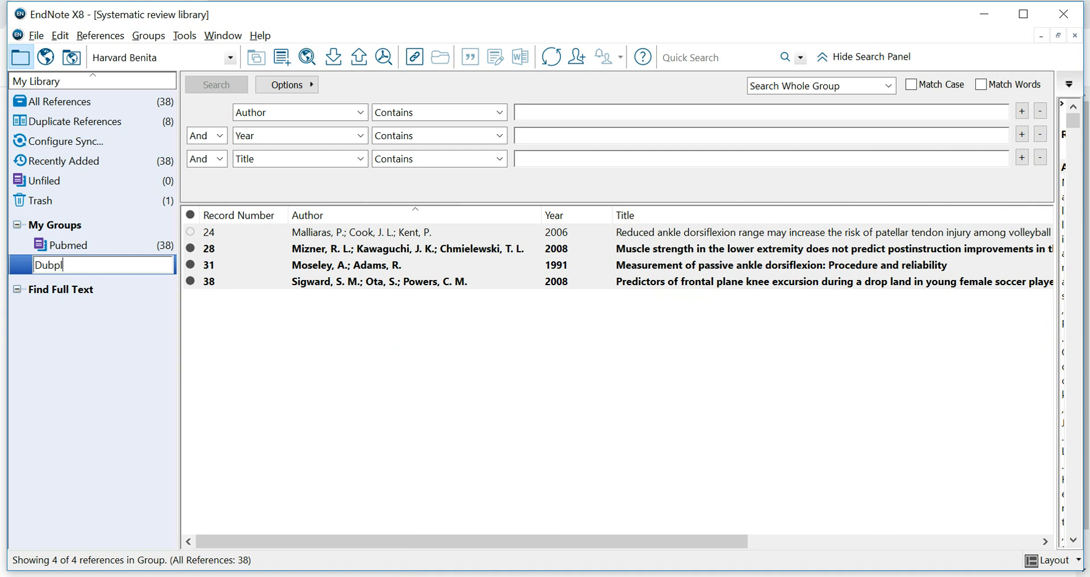
type("plicats")
key("BackSpace")
type("es")
key("Return")
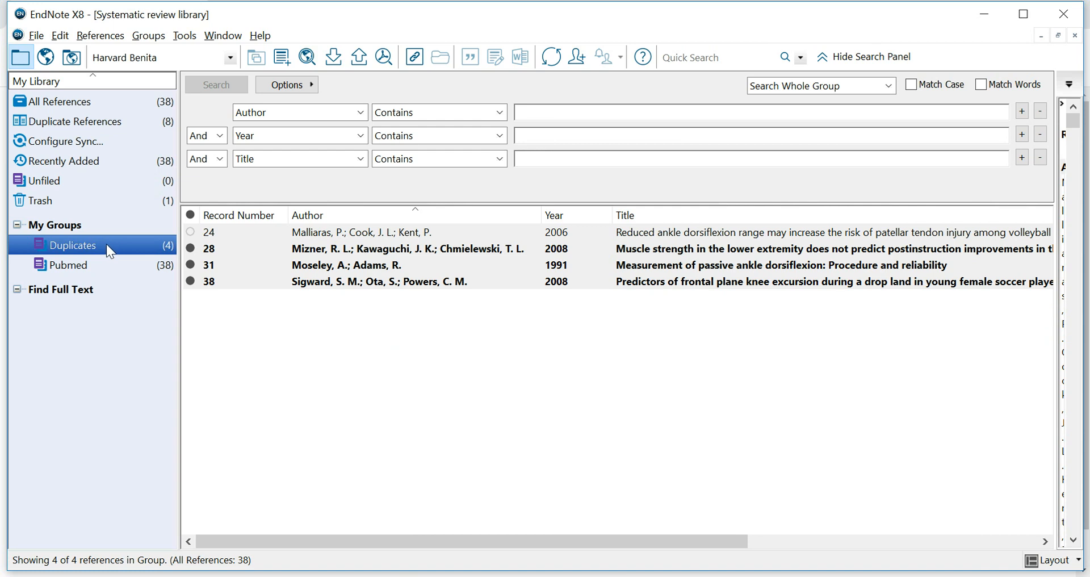
Review the Duplicates and Pubmed groups, comparing the authors, years and titles of Pubmed records 11 and 12.
left_click(95, 264)
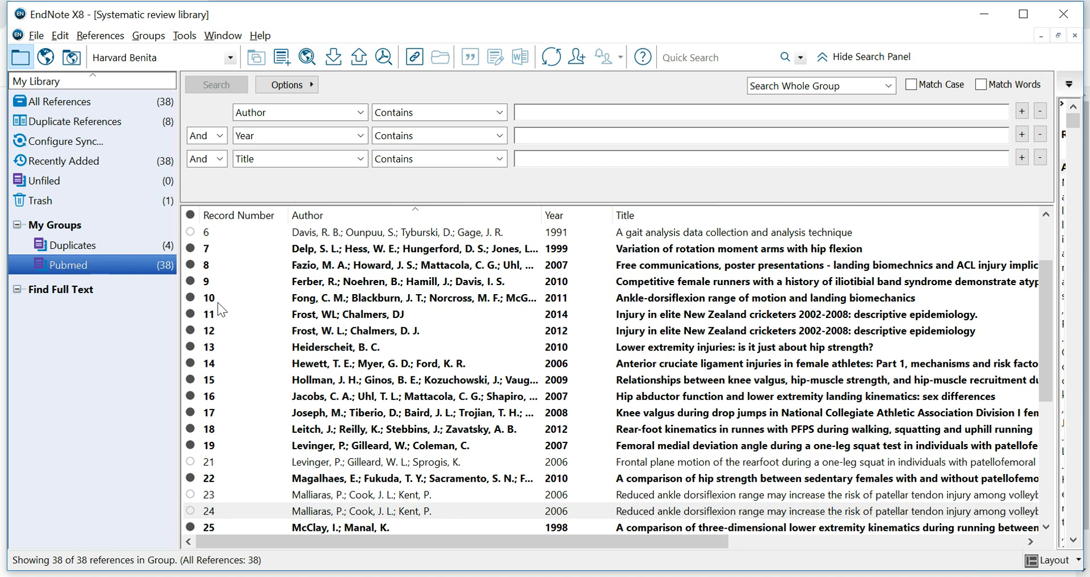
left_click(110, 244)
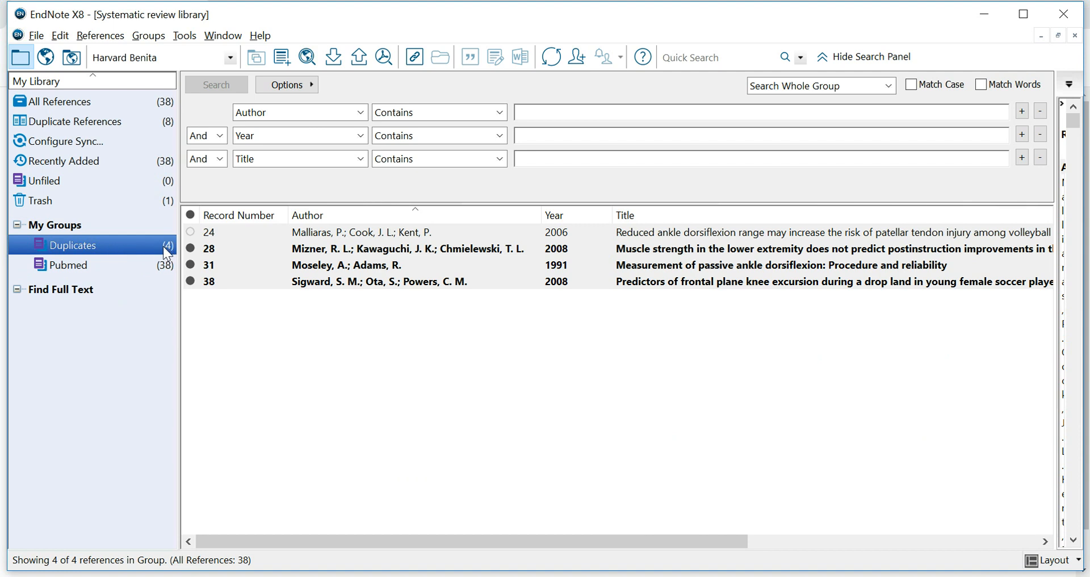
left_click(108, 272)
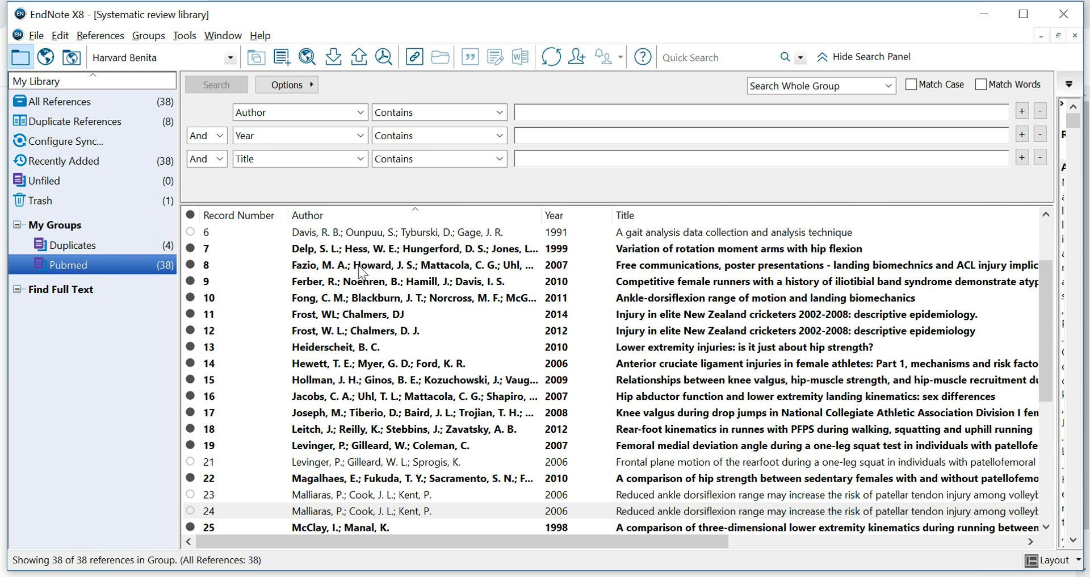
scroll(370, 290, "up", 2)
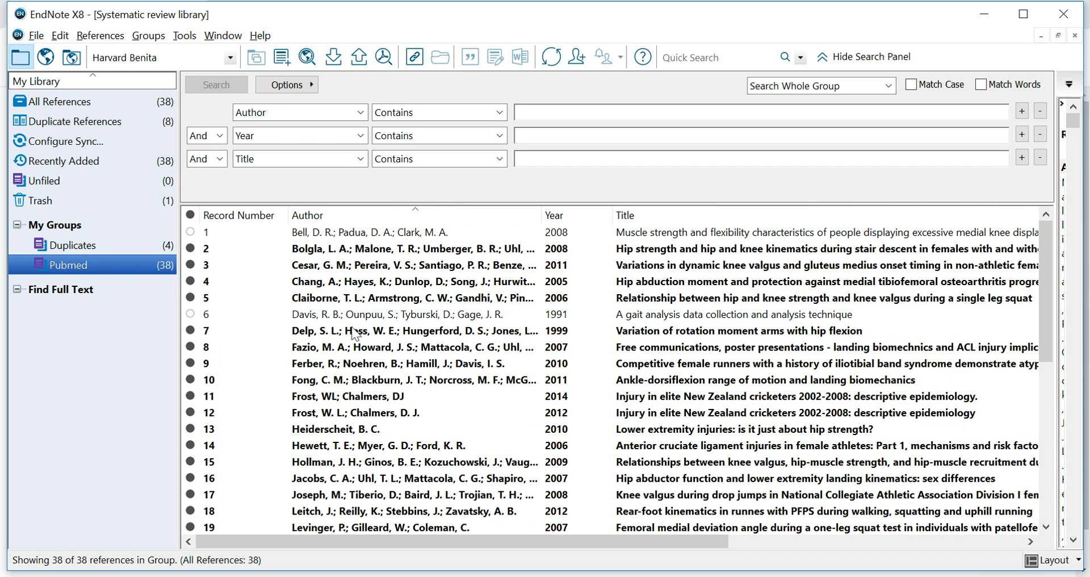
left_click(310, 397)
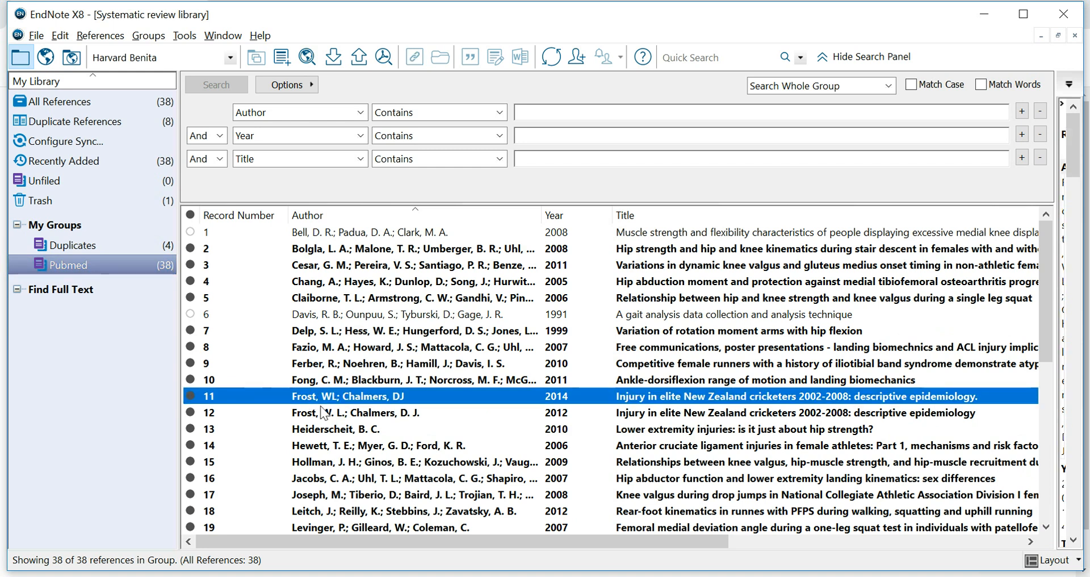
left_click(316, 405)
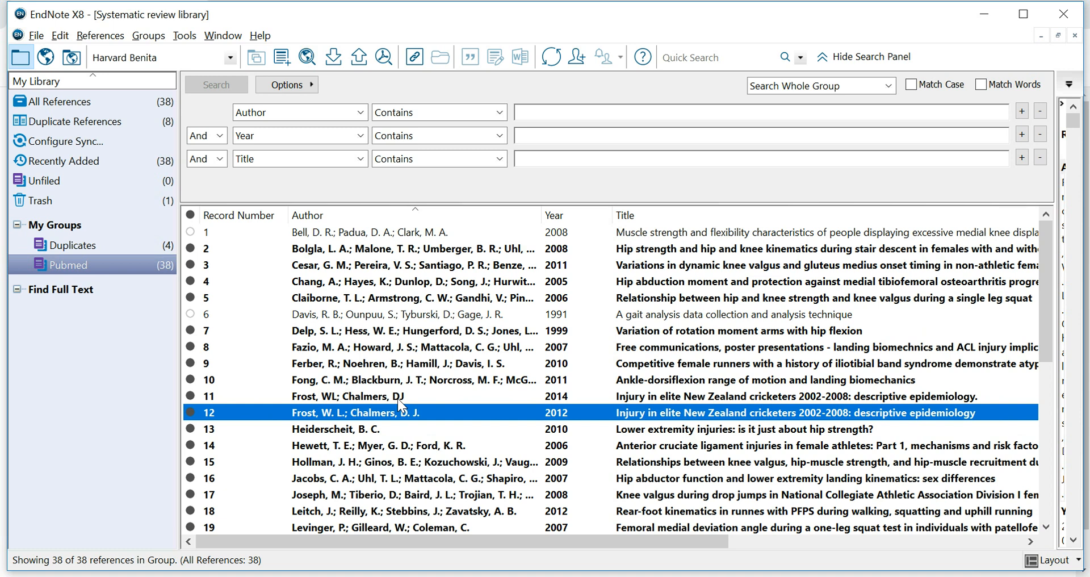
left_click(334, 400)
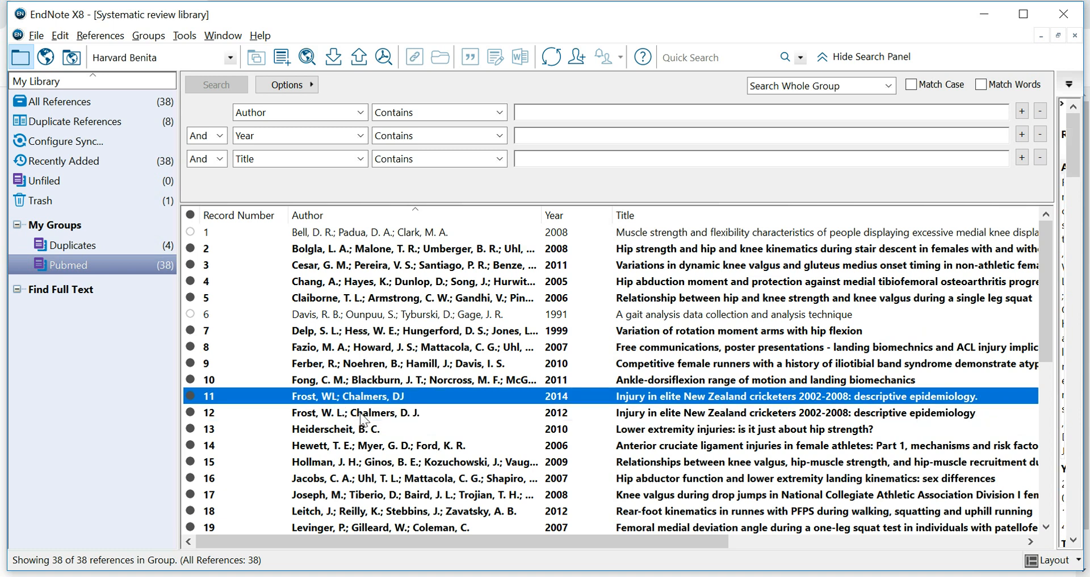
left_click(333, 415)
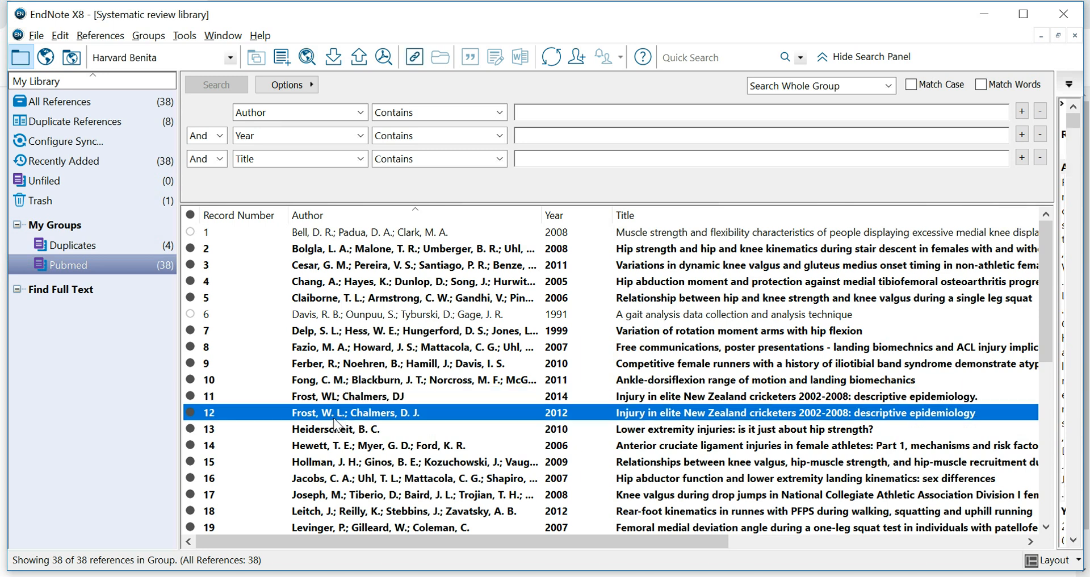
left_click(334, 396)
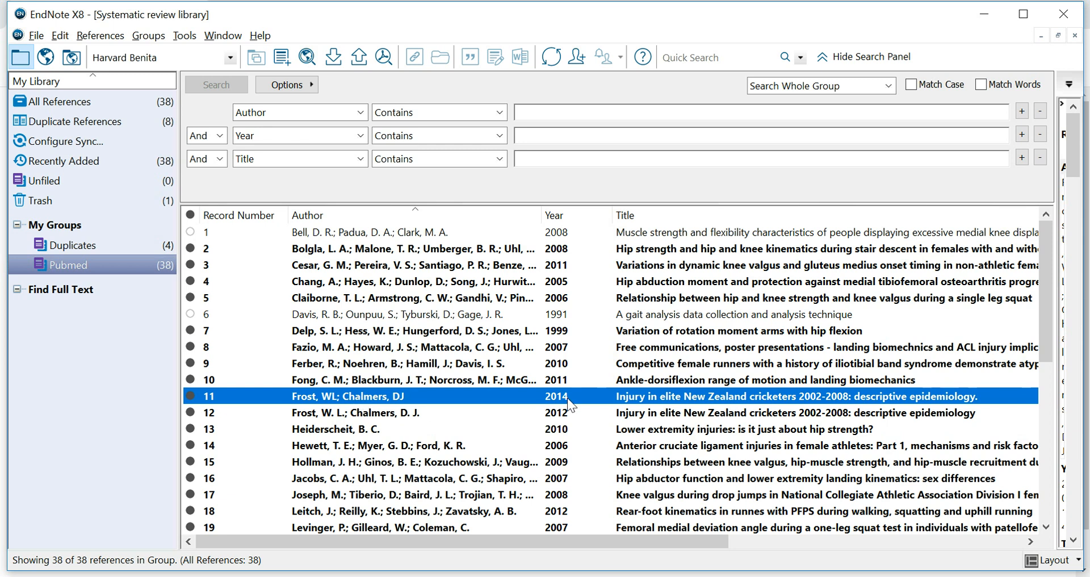
left_click(567, 413)
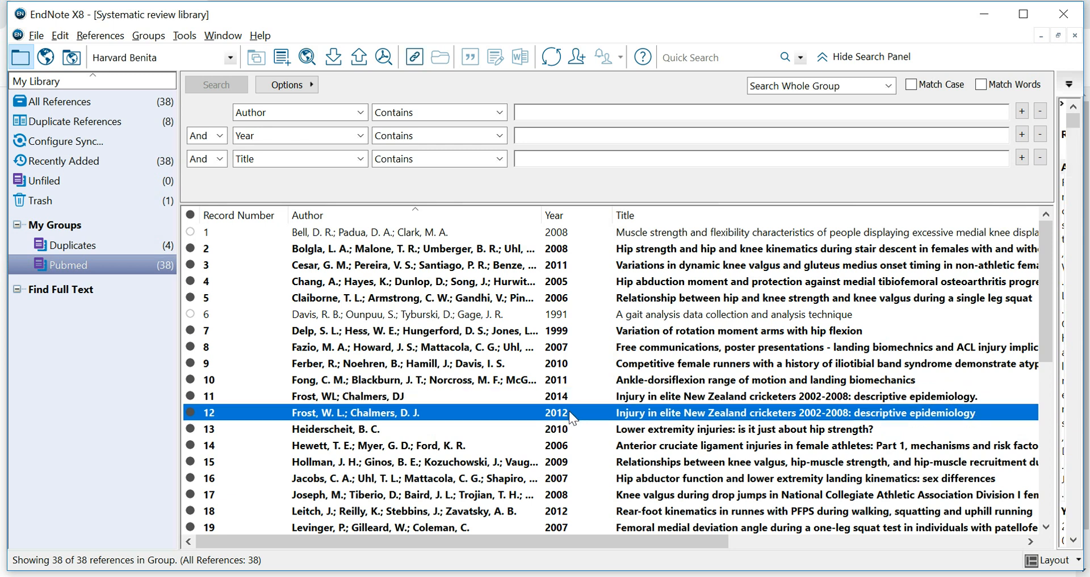